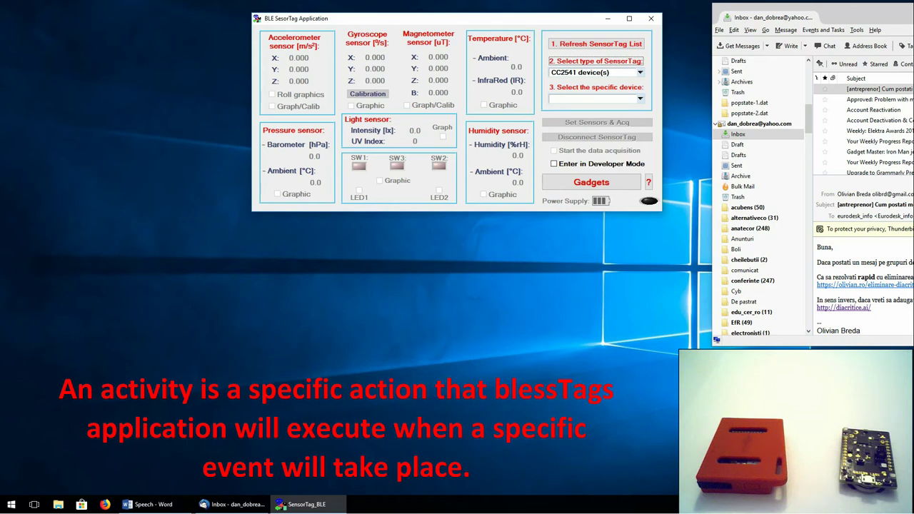
Connect a ThunderBoard Sense board and stream its accelerometer, orientation and light readings.
left_click(584, 45)
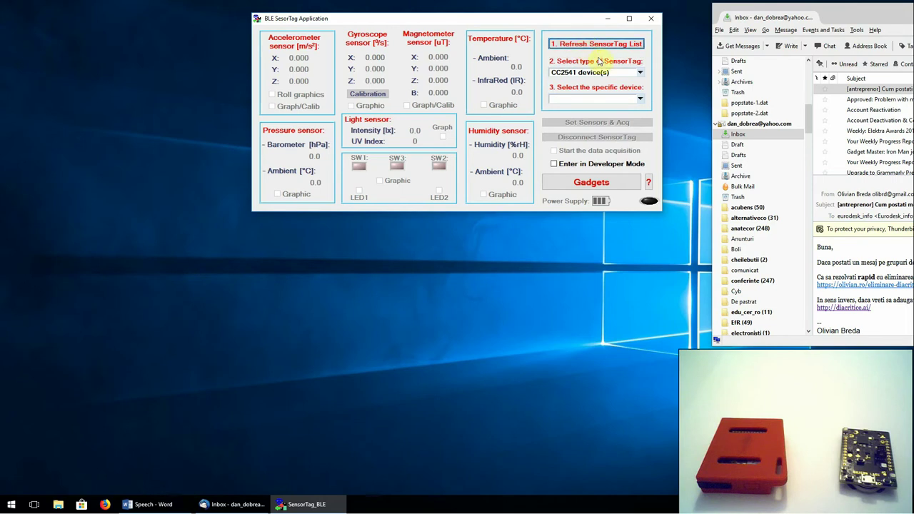
left_click(639, 73)
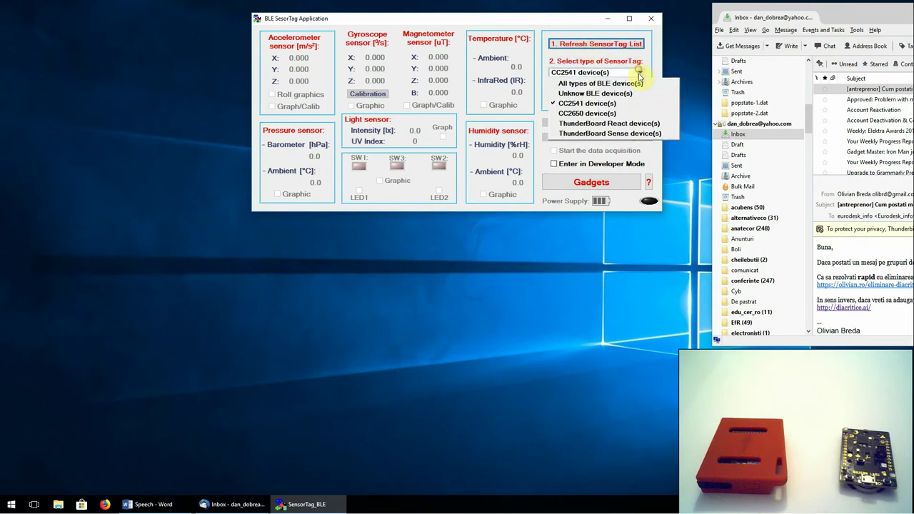
left_click(615, 135)
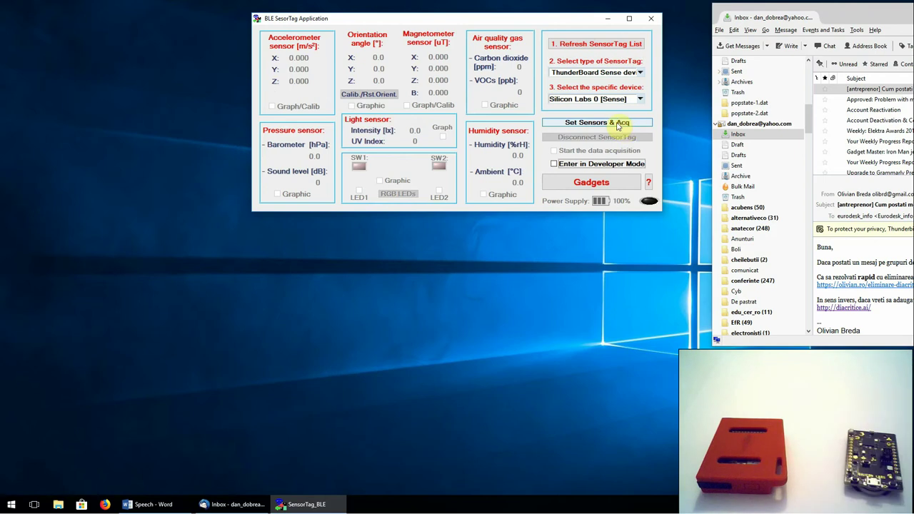
left_click(618, 123)
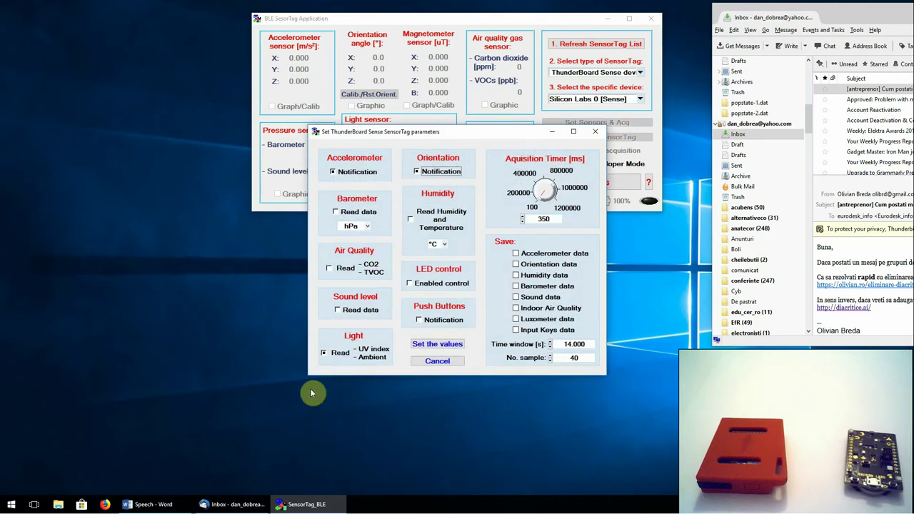
left_click(438, 344)
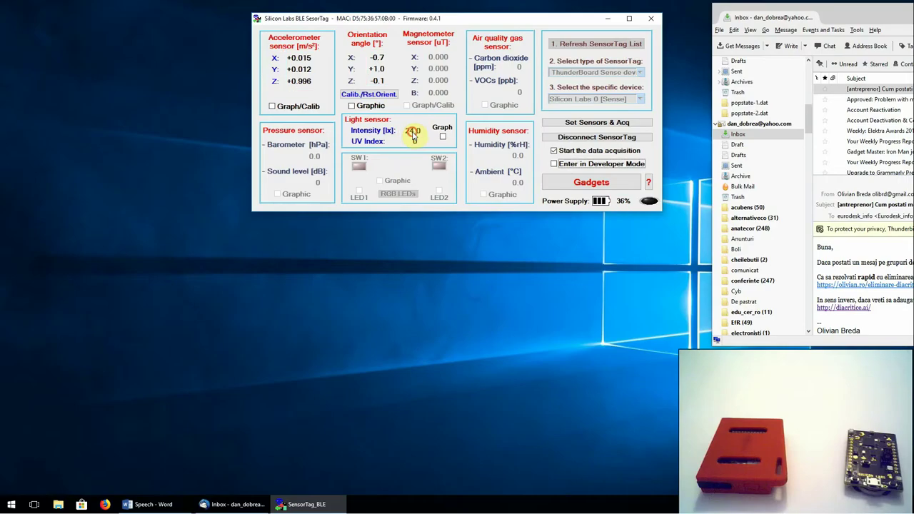
Set the light intensity warning mode to Warn with the audio warning turned off.
left_click(416, 137)
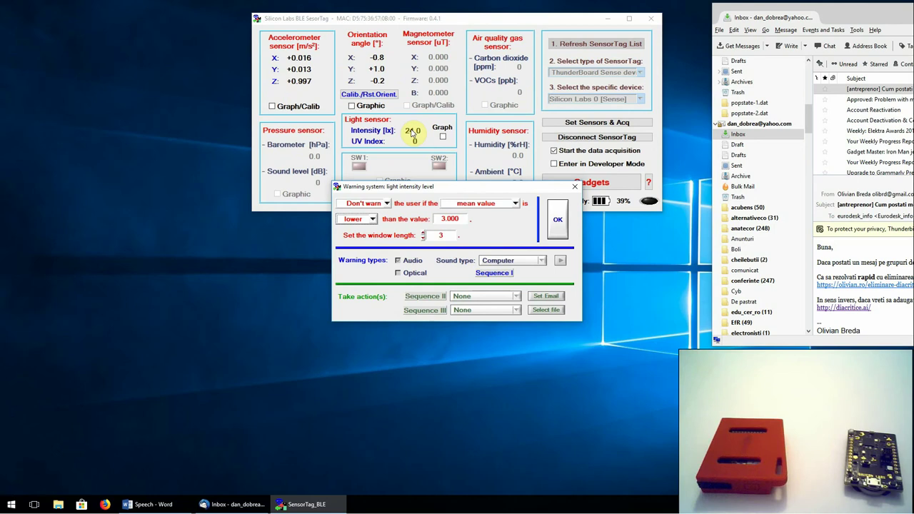
left_click(387, 203)
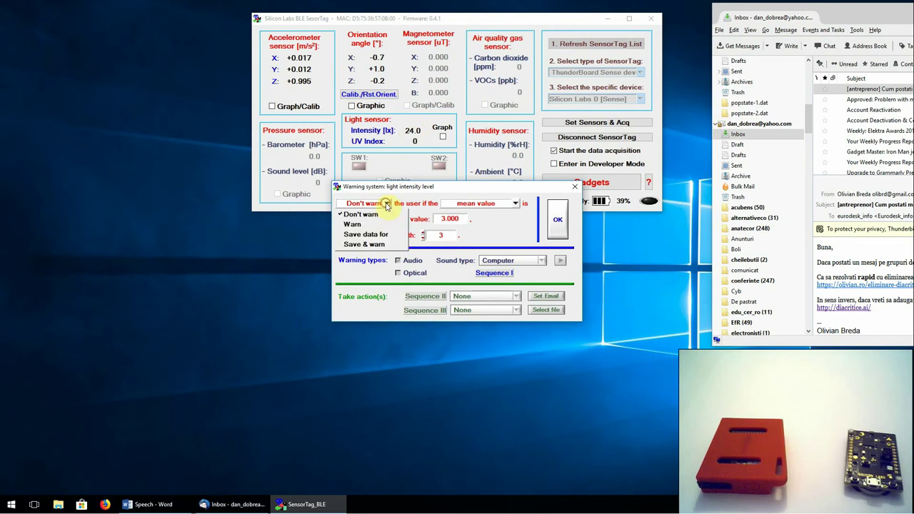
left_click(365, 227)
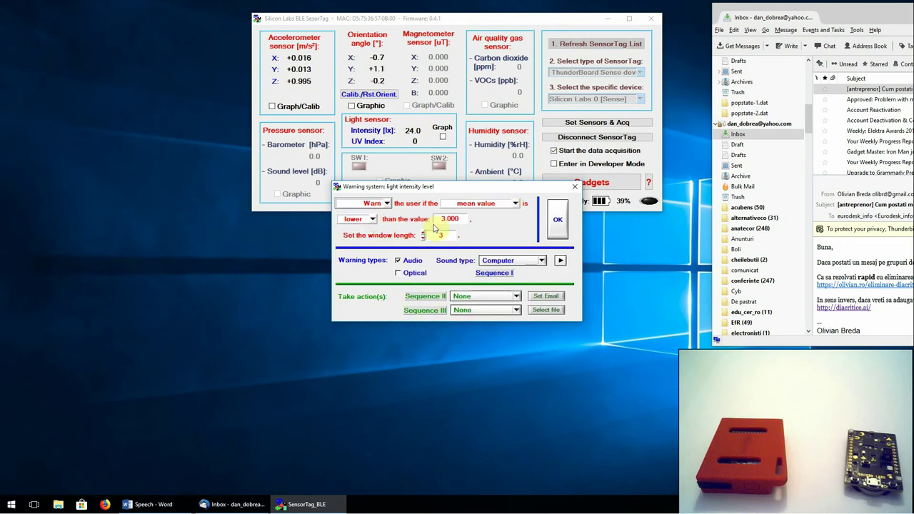
left_click(410, 261)
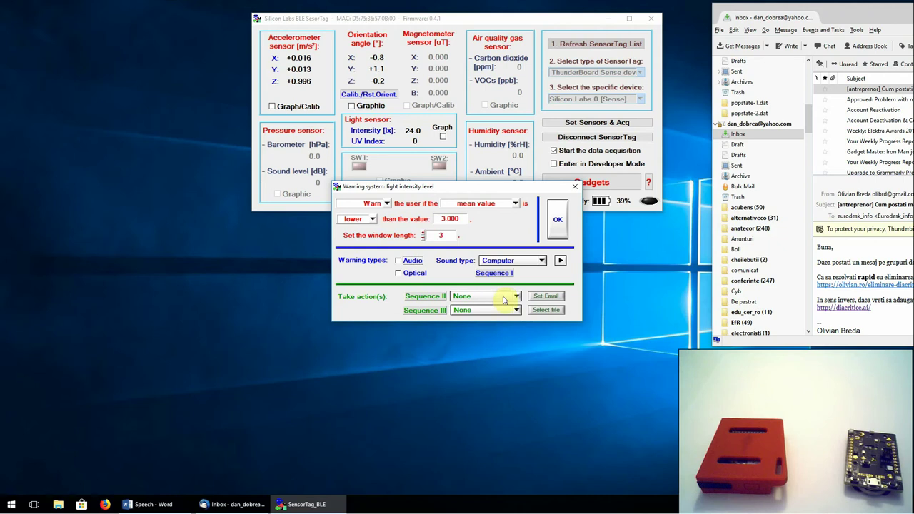
Set the Sequence II follow-up action to Quit blessTags.
left_click(520, 297)
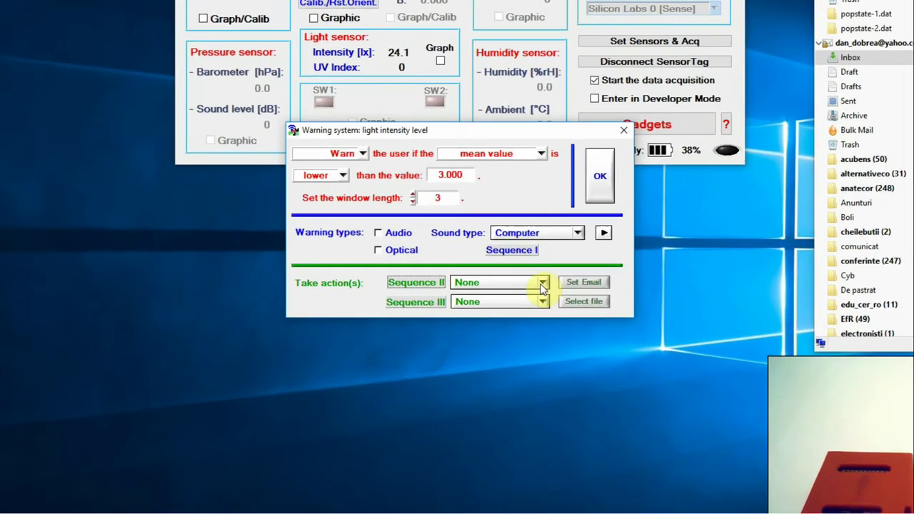
left_click(515, 299)
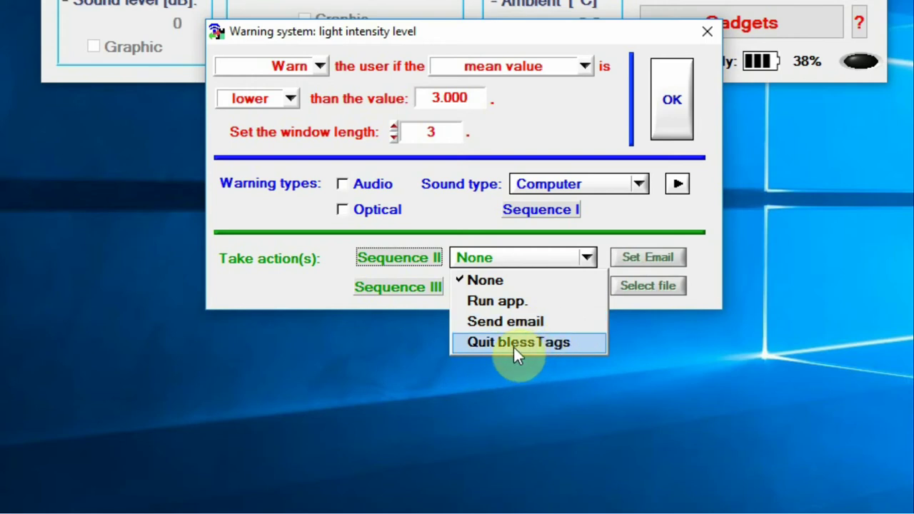
left_click(633, 300)
left_click(586, 288)
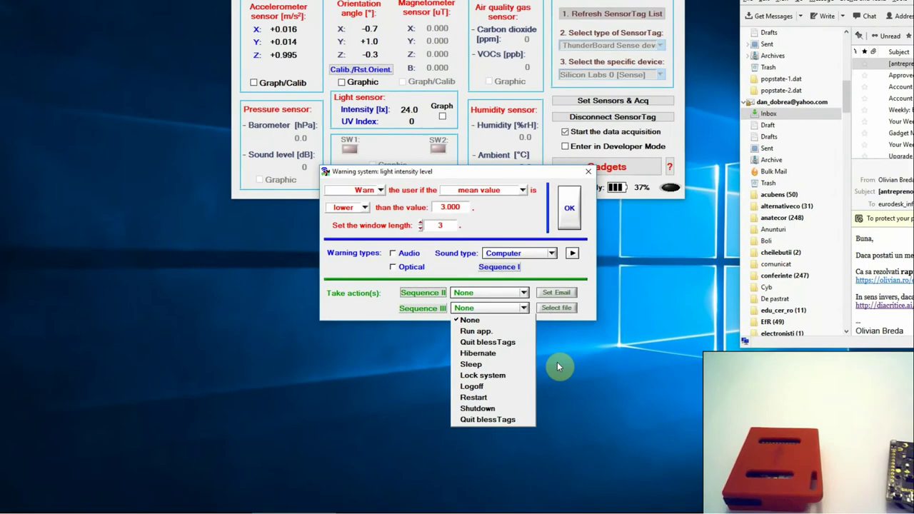
left_click(516, 297)
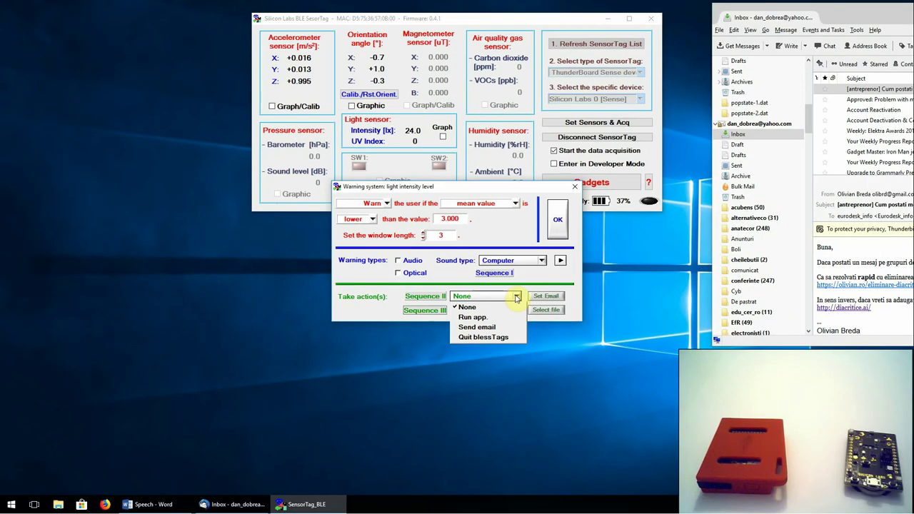
left_click(498, 337)
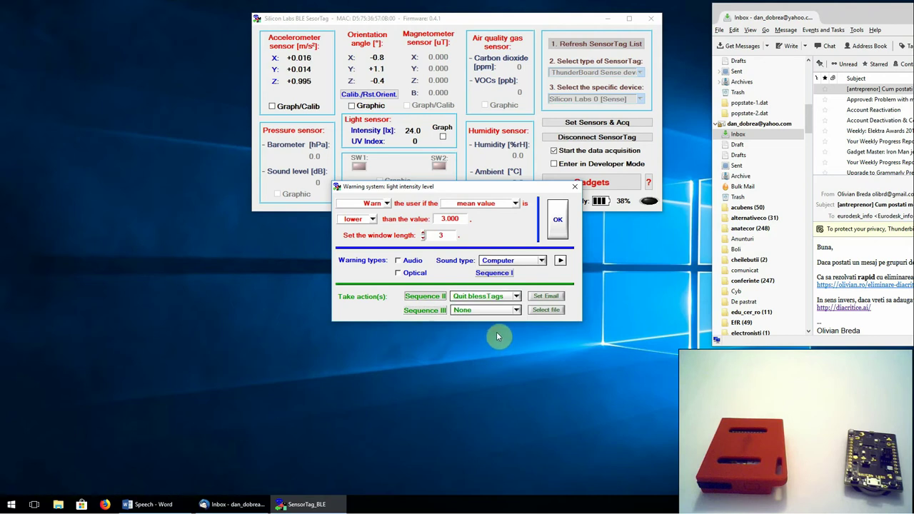
Save the low-light warning and cover the sensor until light drops to 2.0, closing blessTags.
left_click(561, 223)
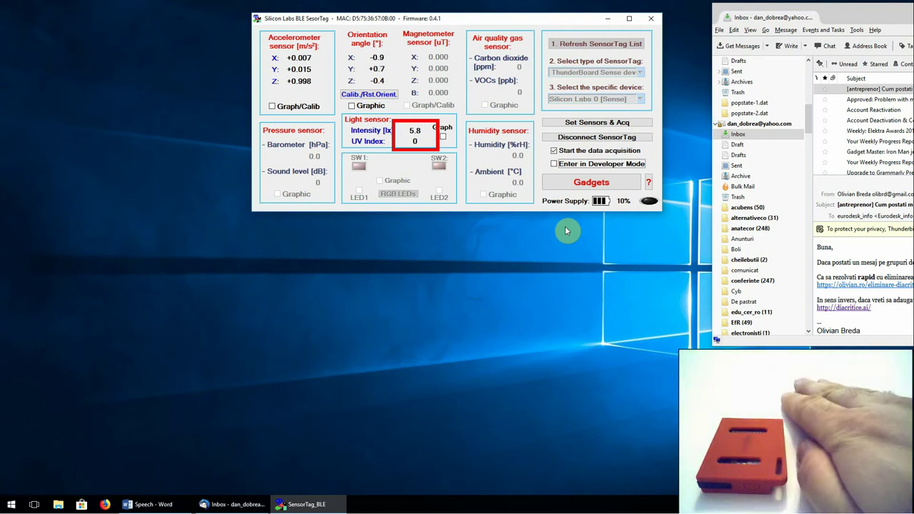
key("alt+F4")
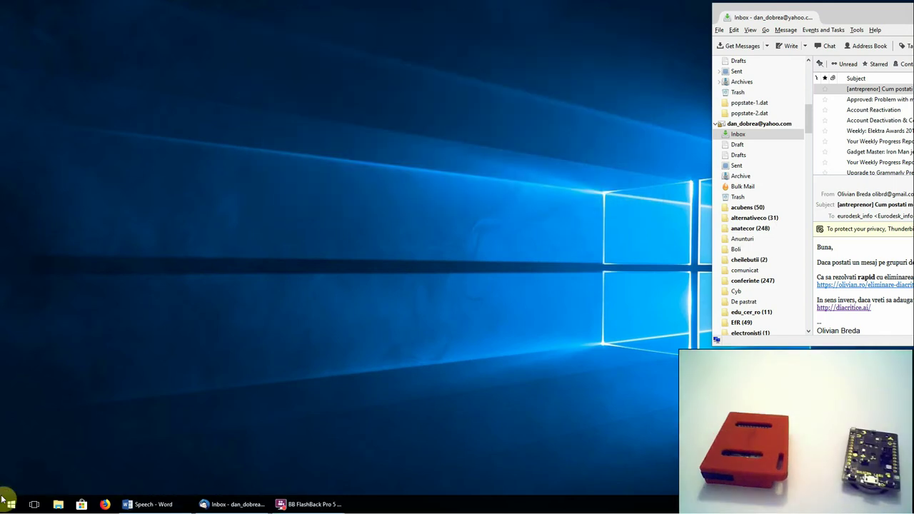
Relaunch blessTags and connect a CC2650 SensorTag, streaming accelerometer, temperature and light readings.
left_click(10, 502)
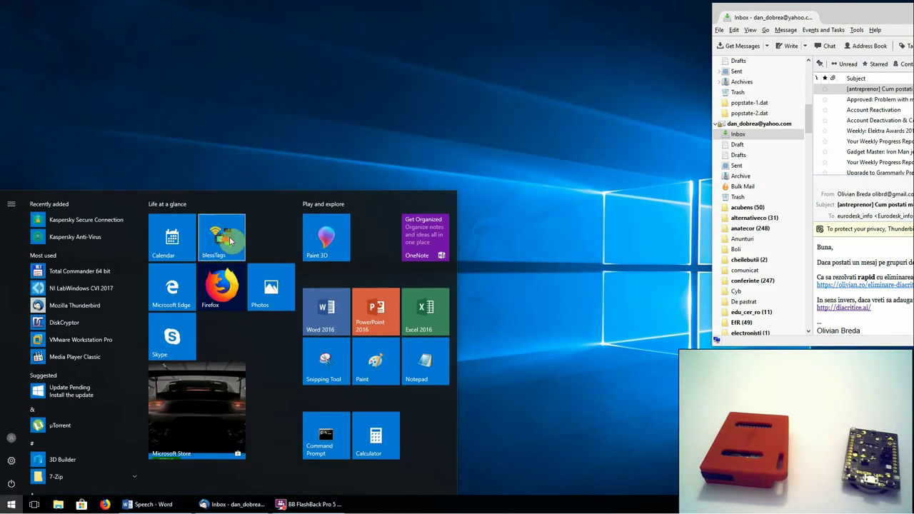
left_click(233, 242)
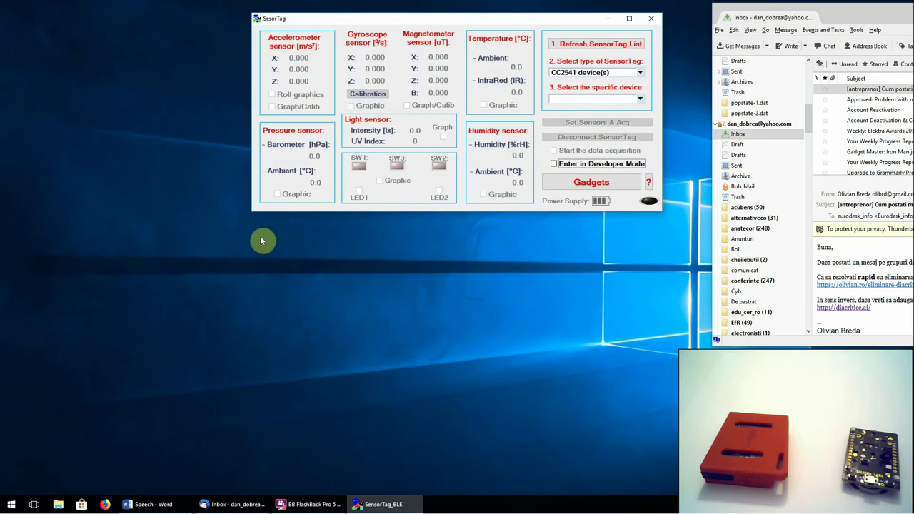
left_click(582, 73)
left_click(580, 113)
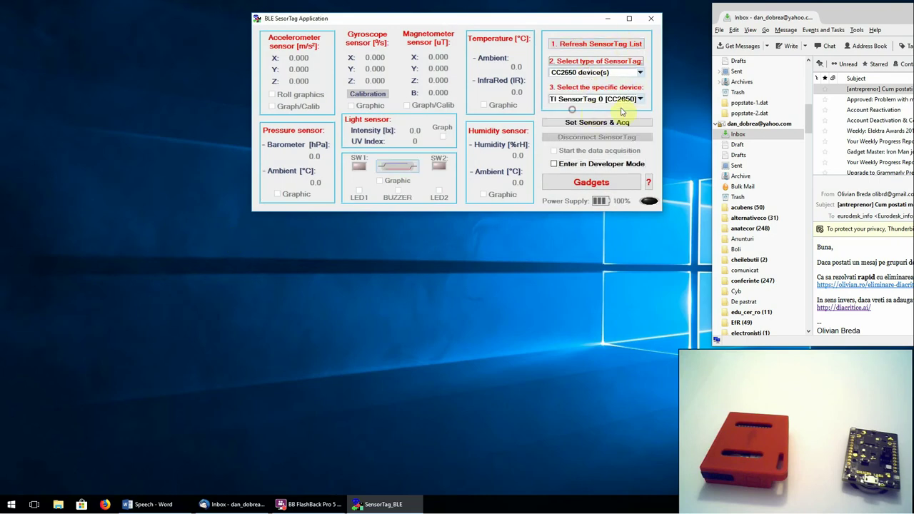
left_click(582, 122)
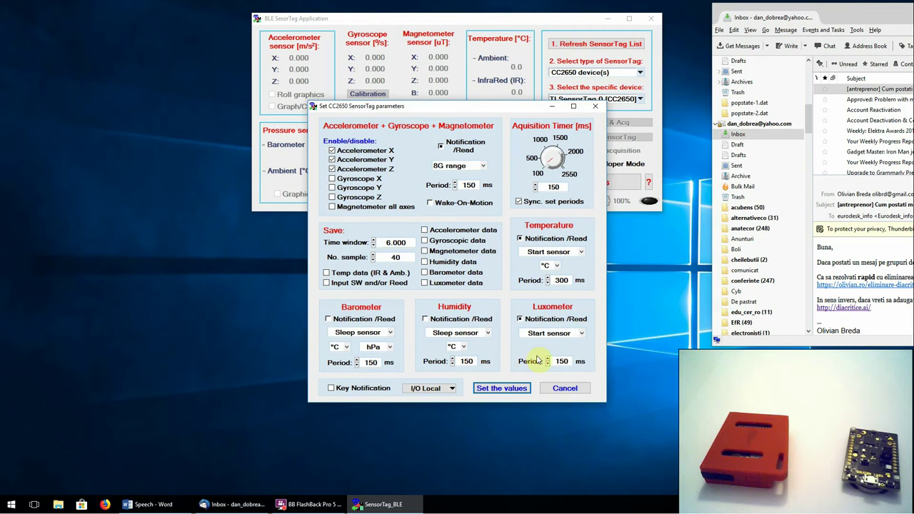
left_click(505, 389)
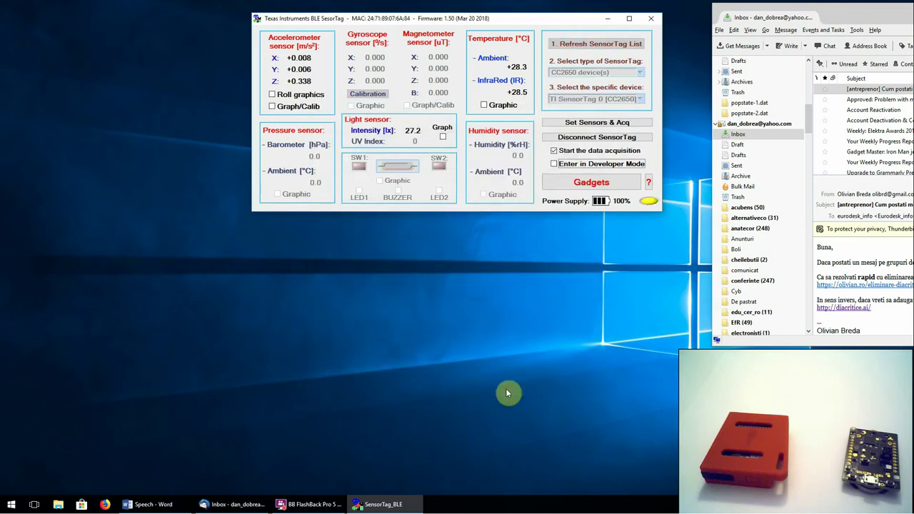
Open the accelerometer X warning and set its mode back to Warn for mean above 0.900.
left_click(303, 58)
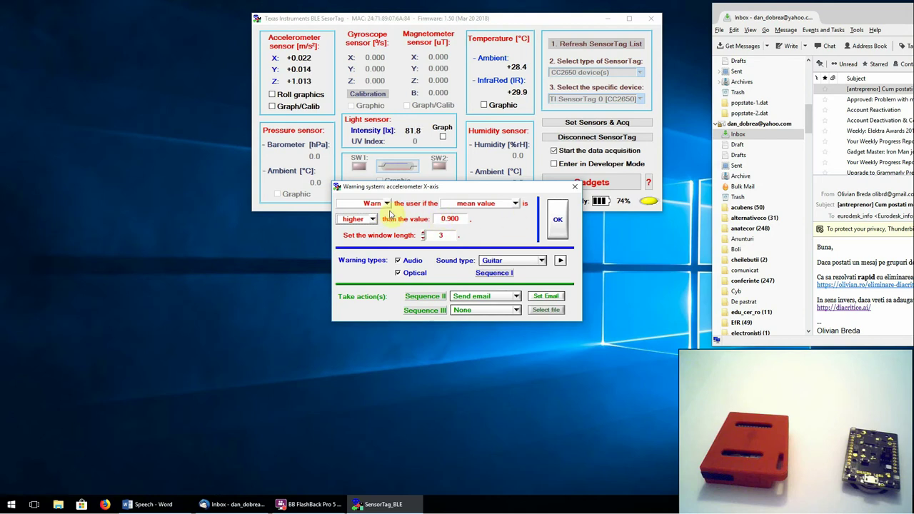
left_click(386, 203)
left_click(365, 225)
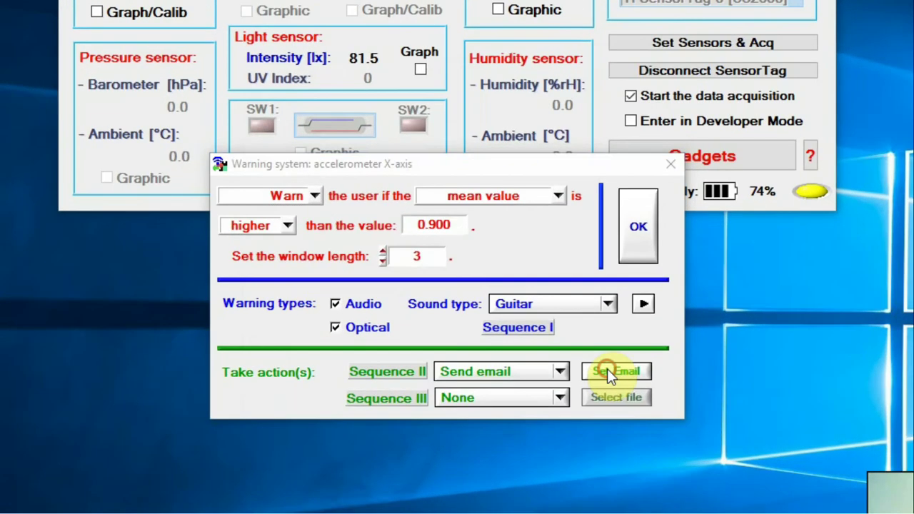
Open the warning's email preferences and review the sender and recipient address fields.
left_click(546, 295)
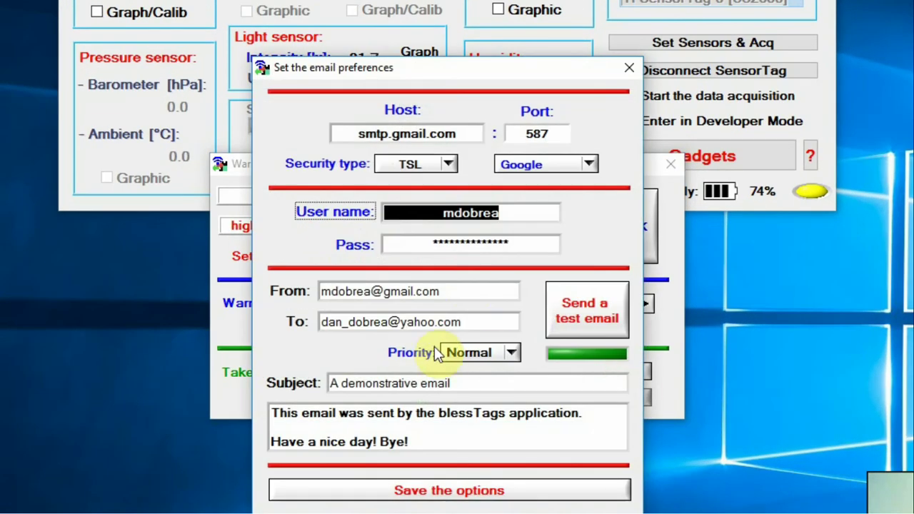
left_click(465, 291)
left_click(488, 320)
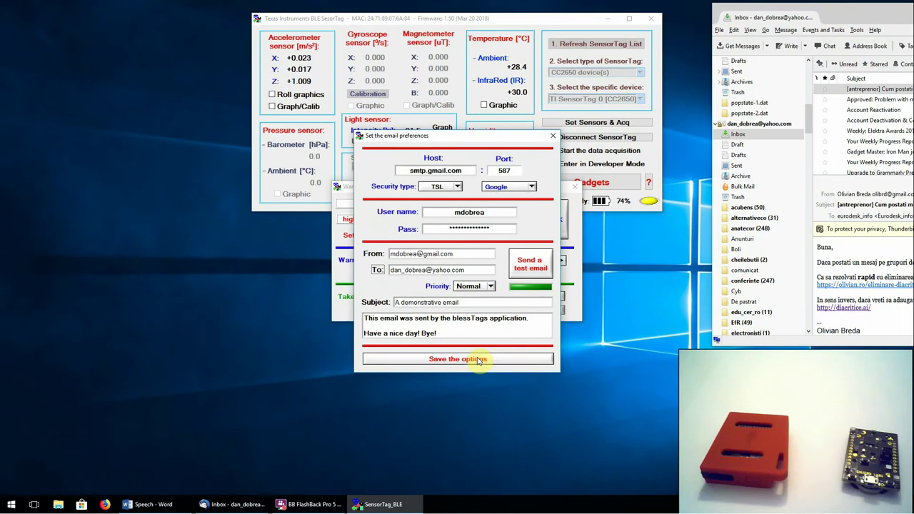
Save the email settings and set the Sequence III action to Run app.
left_click(436, 470)
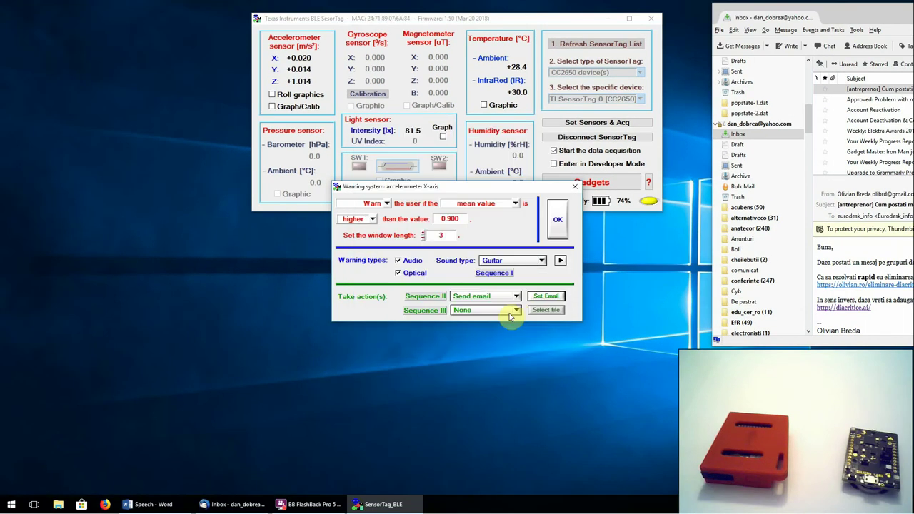
left_click(516, 310)
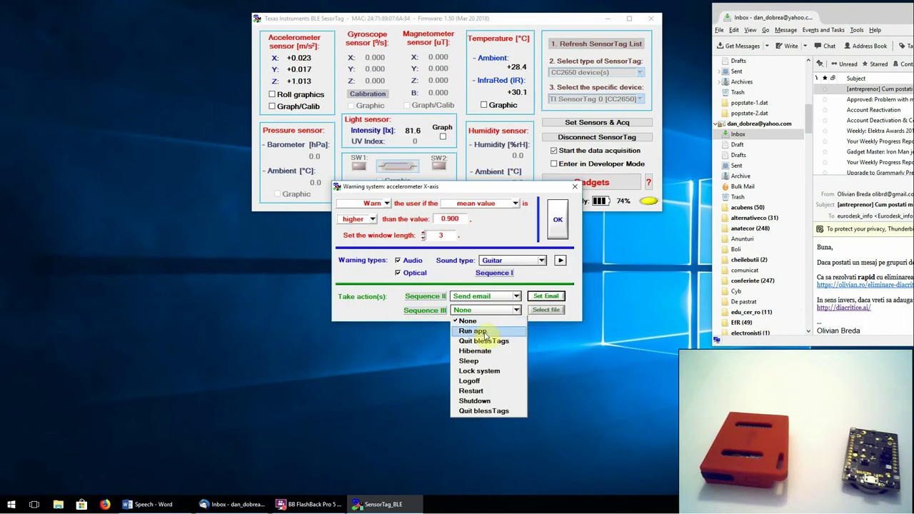
left_click(484, 332)
Select C:\Windows\notepad.exe as the program to run and agree to edit the command.
left_click(536, 310)
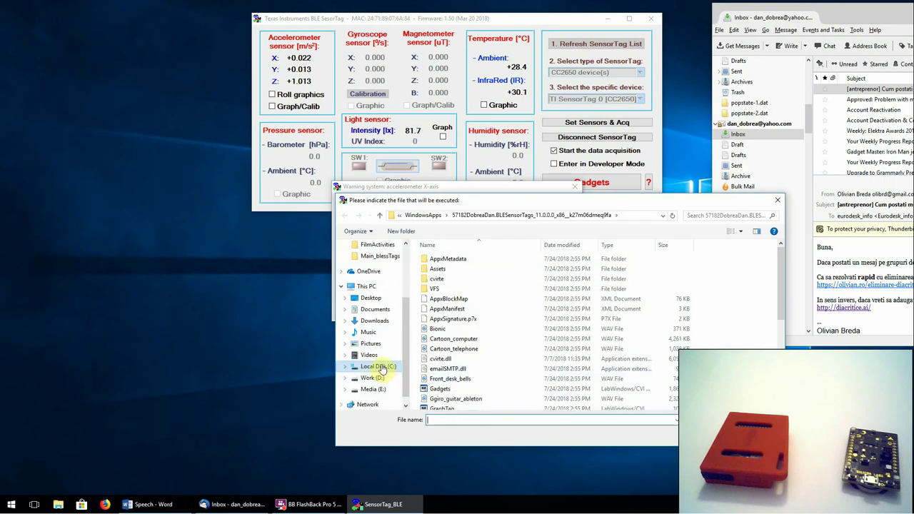
left_click(379, 366)
double_click(444, 338)
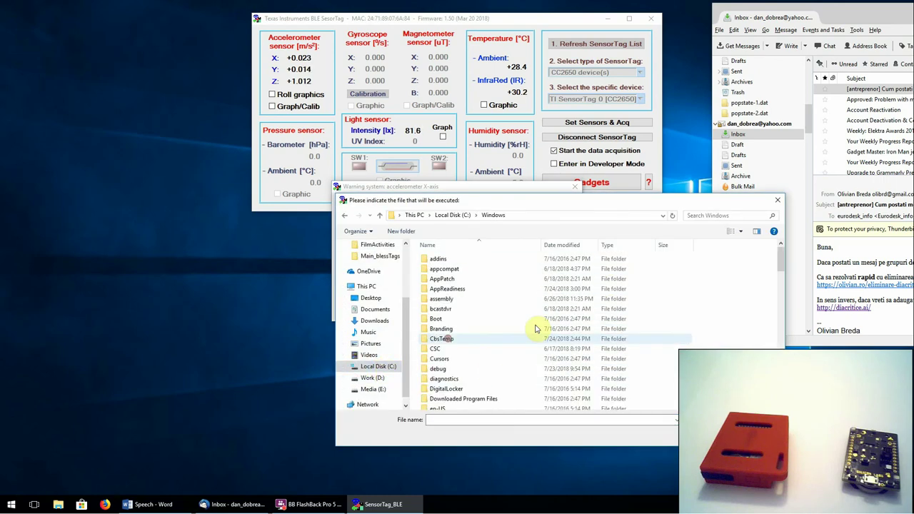
scroll(529, 322, "down", 10)
scroll(491, 336, "down", 10)
double_click(440, 294)
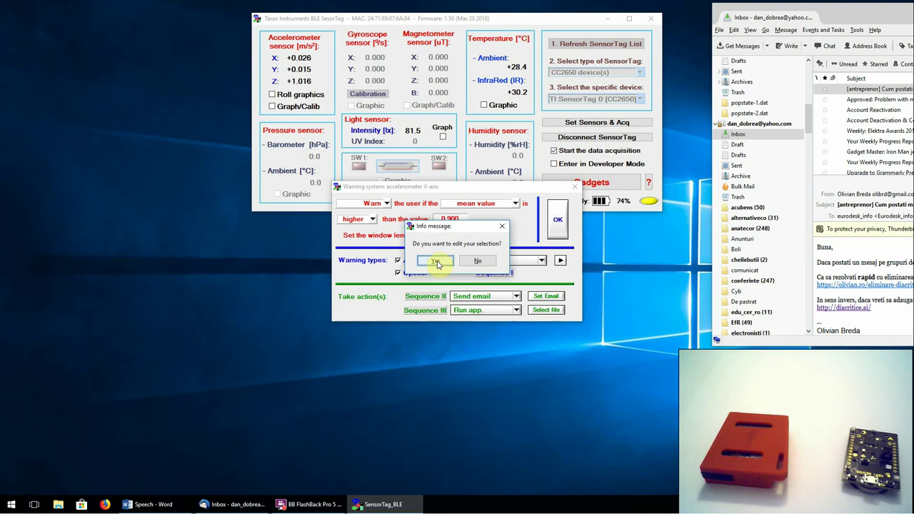
left_click(437, 262)
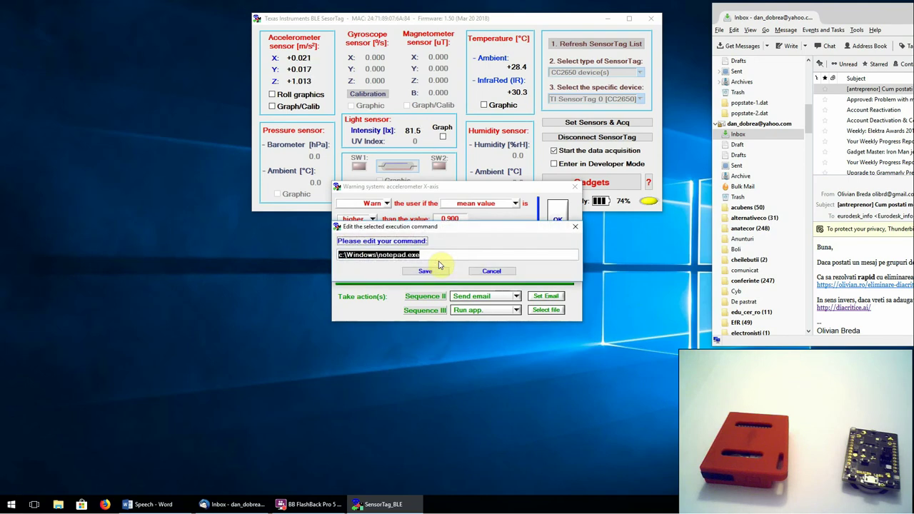
Save the Notepad execution command and confirm the accelerometer X-axis warning.
left_click_drag(460, 230, 508, 378)
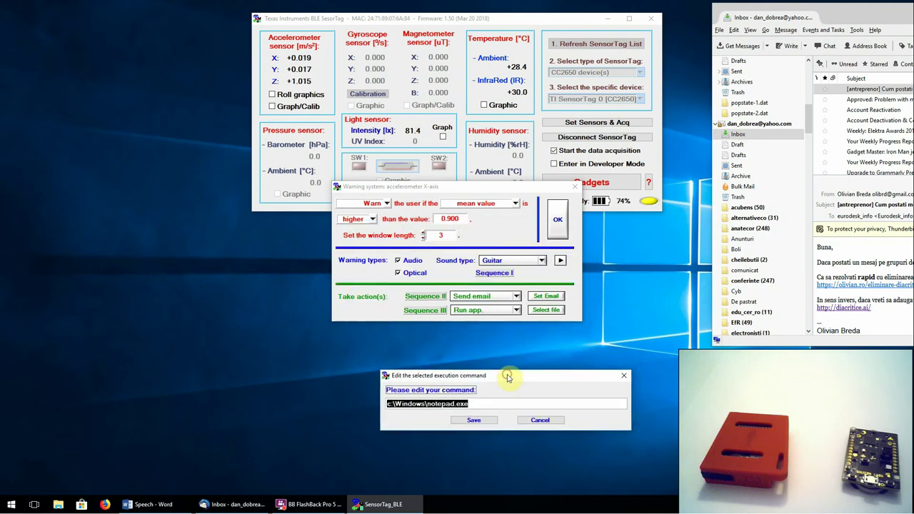
left_click(473, 420)
left_click(558, 219)
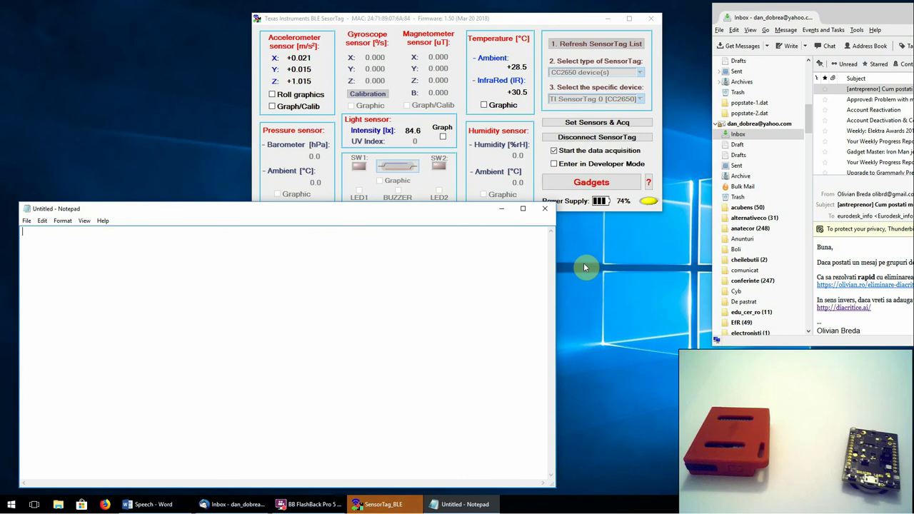
Trigger the X-axis warning by tilting the tag, dismiss the Warning!!! popup and close Notepad.
left_click(366, 506)
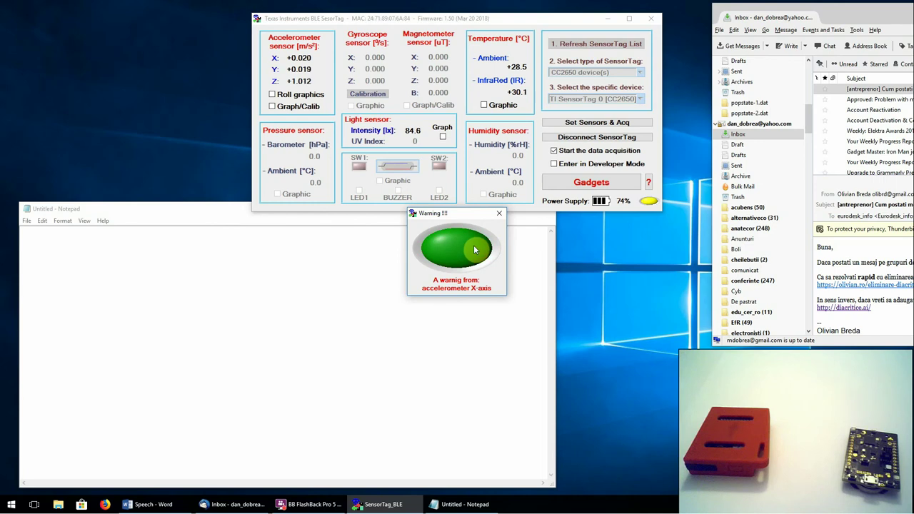
left_click(473, 245)
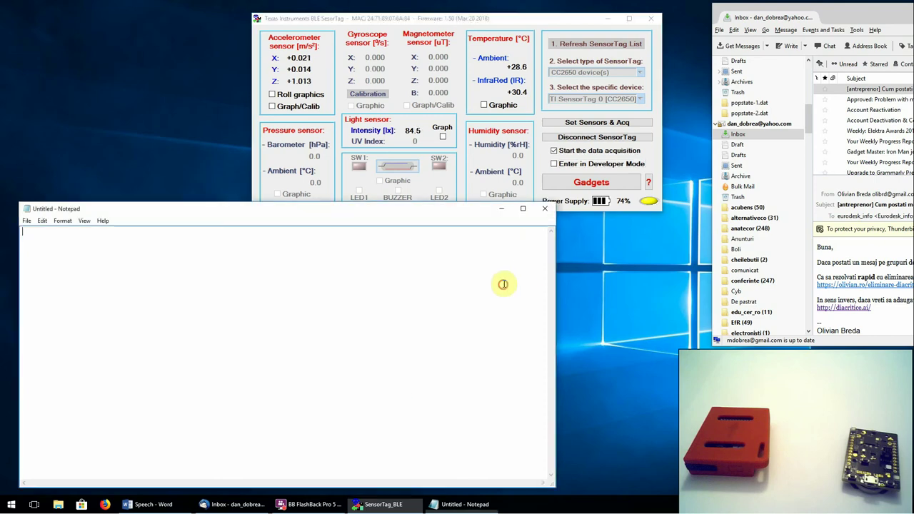
left_click(545, 208)
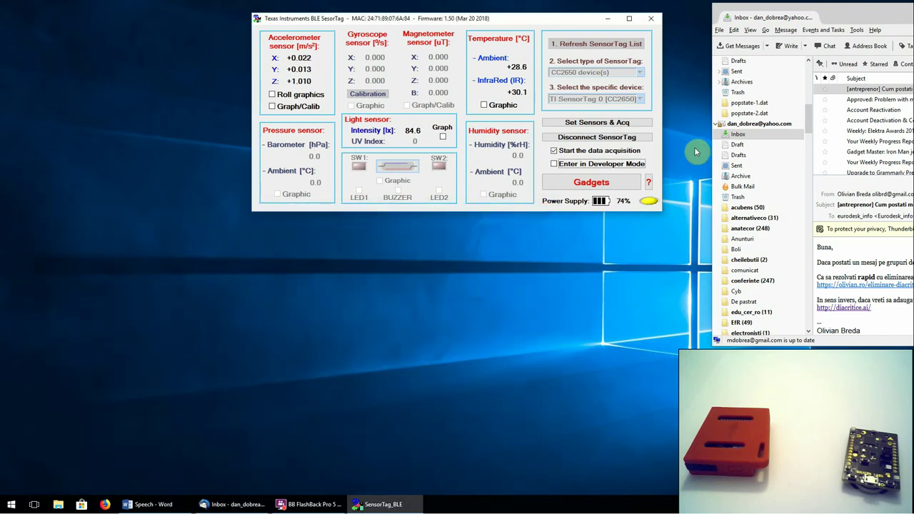
Read the 'A demonstrative email' message from blessTags in Thunderbird's Inbox.
left_click(740, 142)
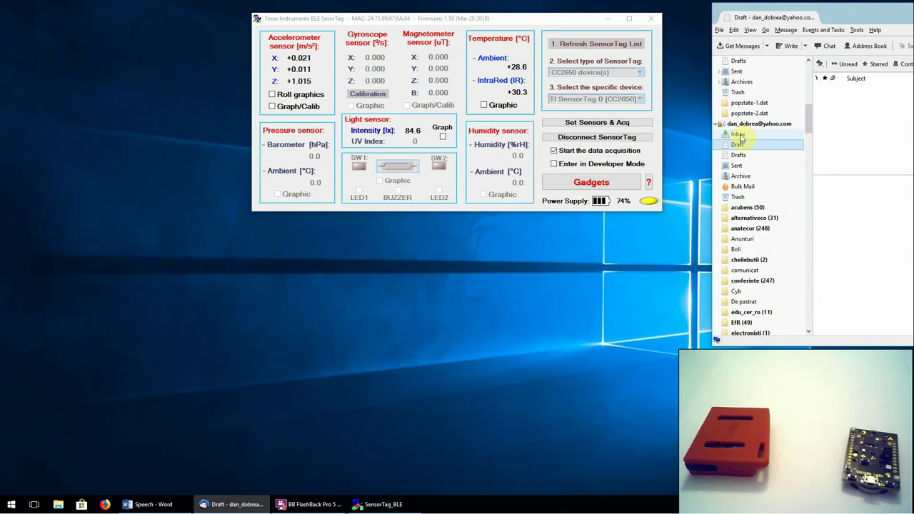
left_click(743, 135)
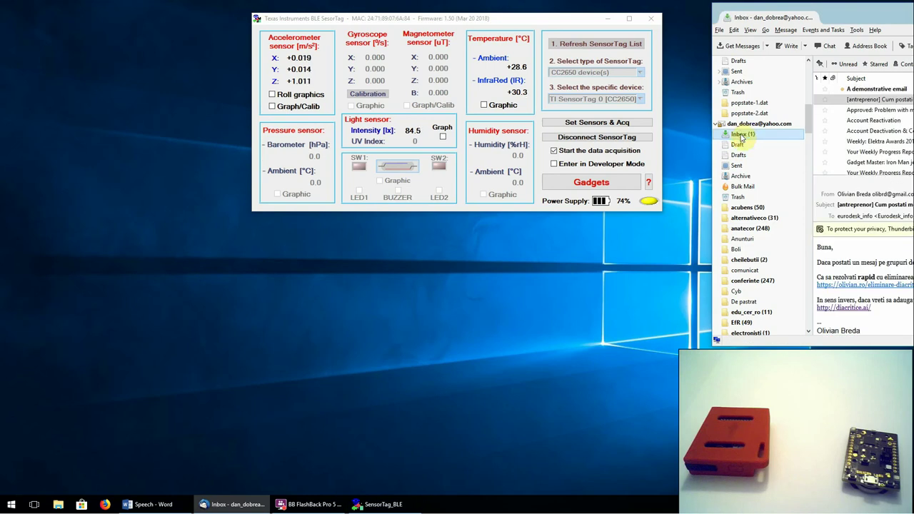
mouse_move(752, 17)
left_mouse_down()
mouse_move(298, 43)
mouse_move(327, 17)
left_mouse_up()
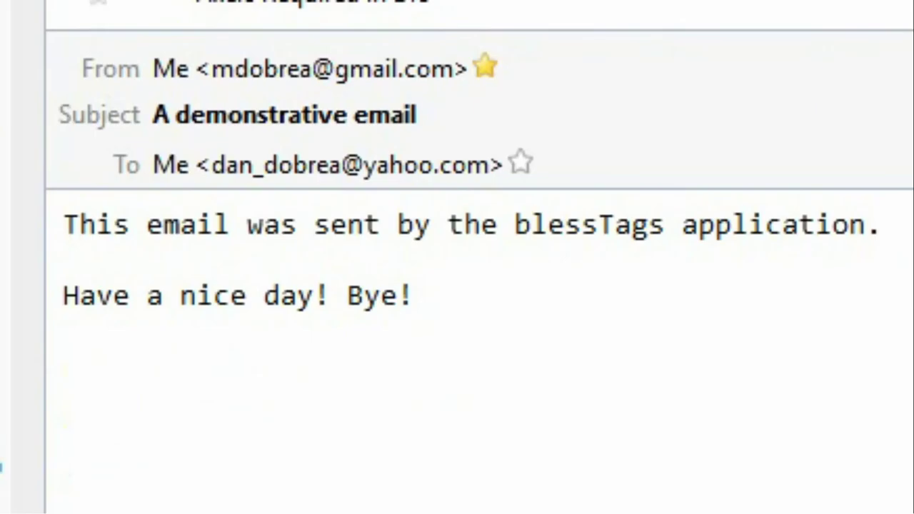
left_click_drag(65, 224, 552, 365)
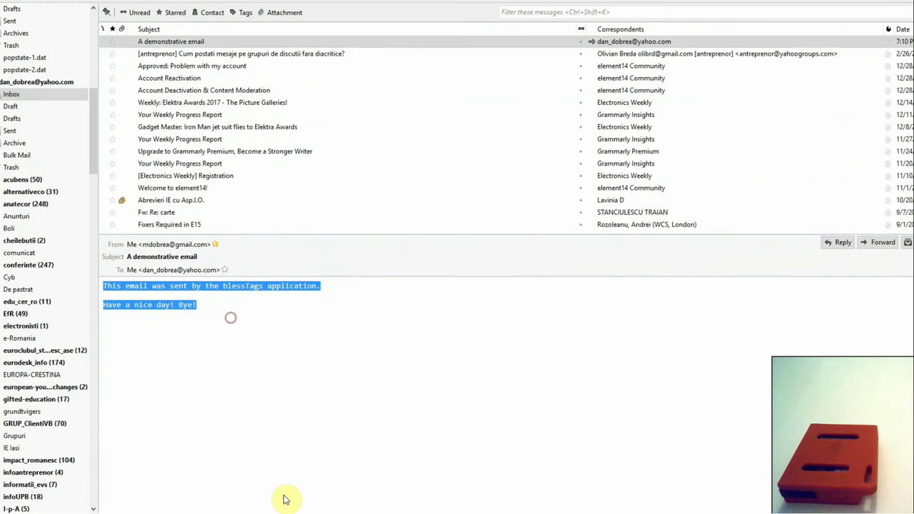
left_click_drag(387, 6, 913, 21)
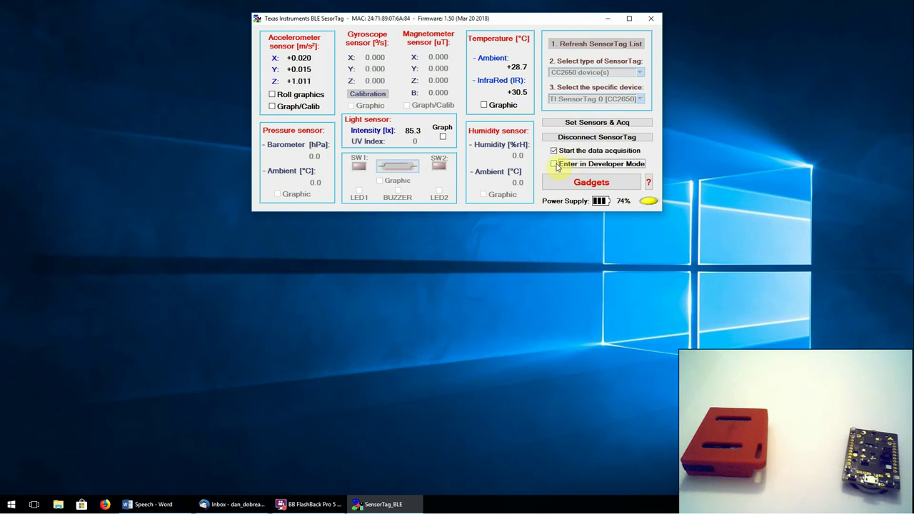
Enter developer mode, then move the Developer panel left and enlarge it.
left_click(557, 166)
left_click_drag(490, 232, 356, 226)
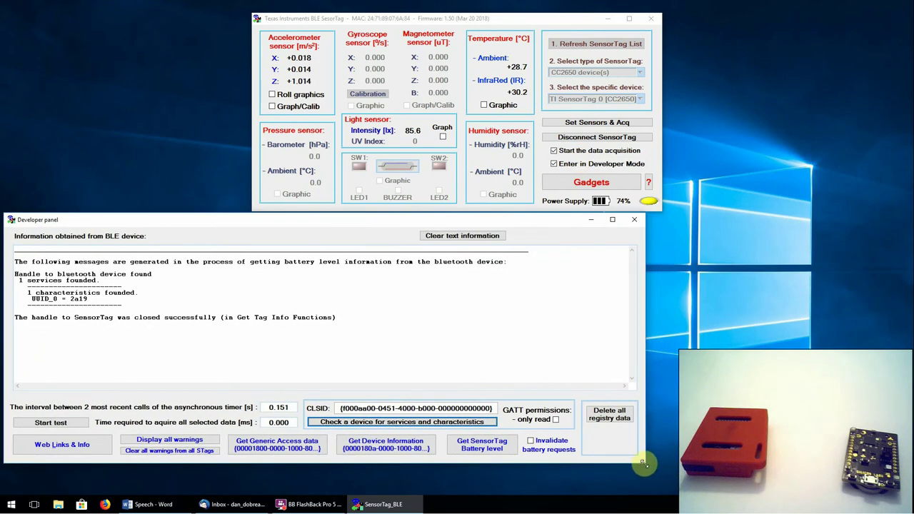
left_click_drag(646, 462, 796, 493)
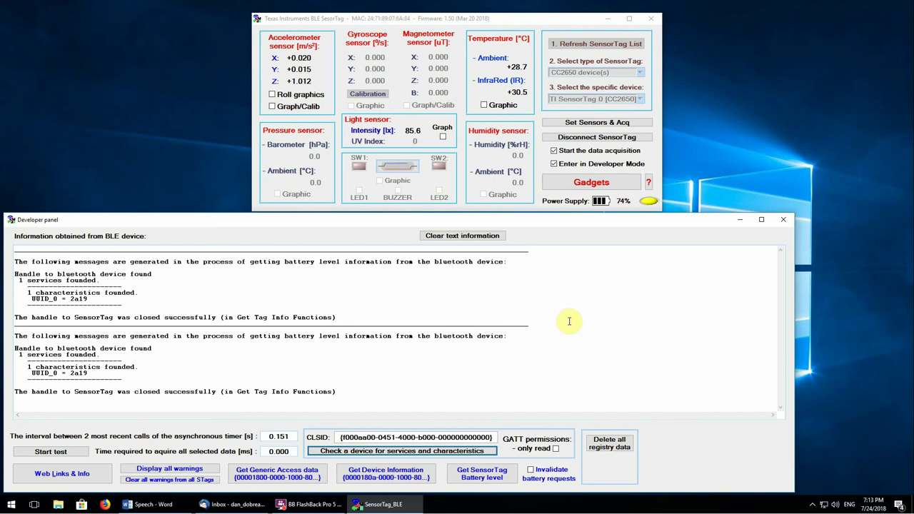
Invalidate battery requests and clear the developer panel's text information log.
left_click(535, 471)
left_click(597, 43)
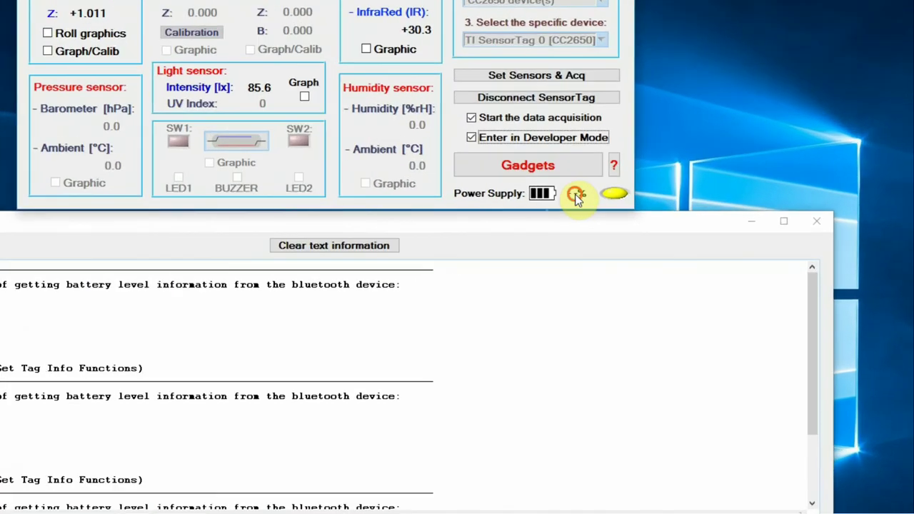
mouse_move(624, 201)
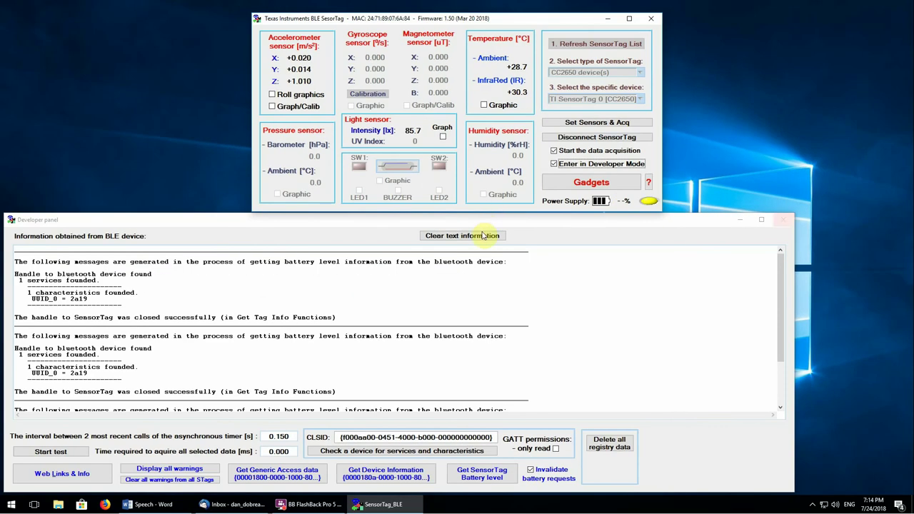
left_click(483, 236)
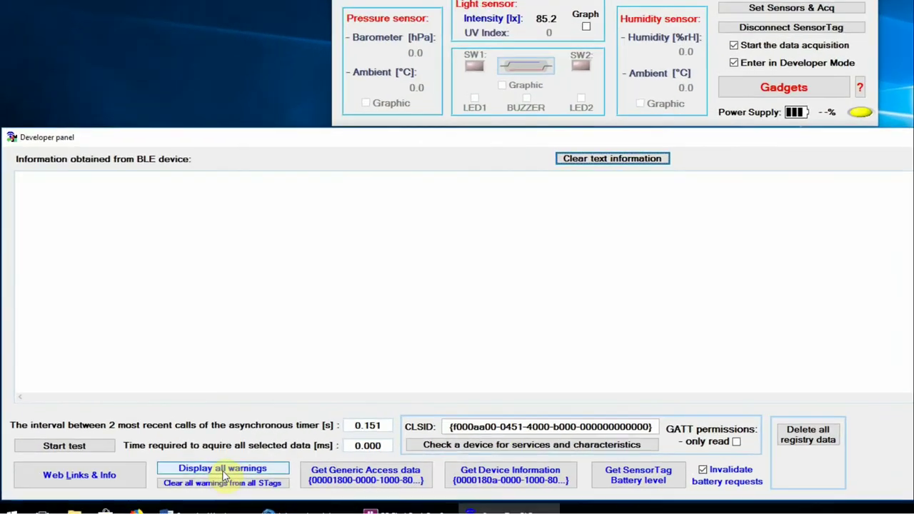
Display all warnings and highlight the CC2650STK warning details and ThunderBoard Sense optical warning lines.
left_click(170, 470)
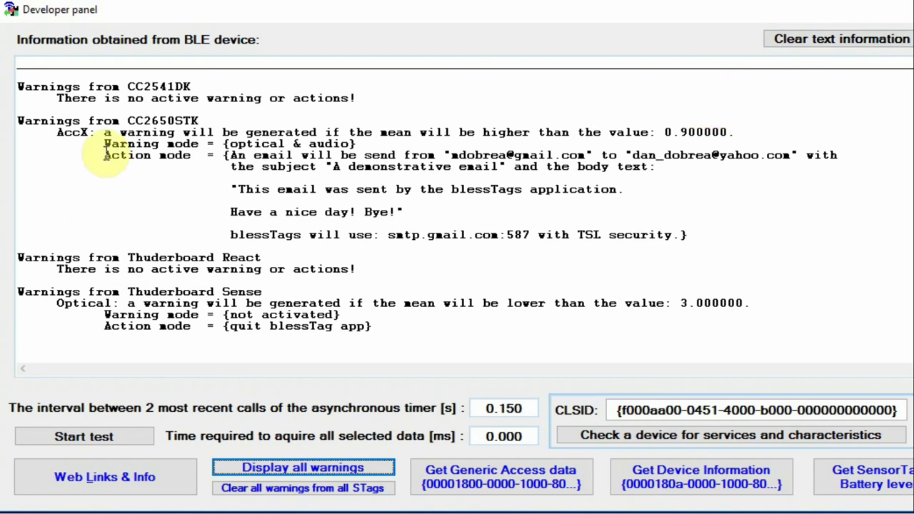
mouse_move(105, 144)
left_mouse_down()
mouse_move(619, 239)
mouse_move(612, 215)
mouse_move(717, 260)
left_mouse_up()
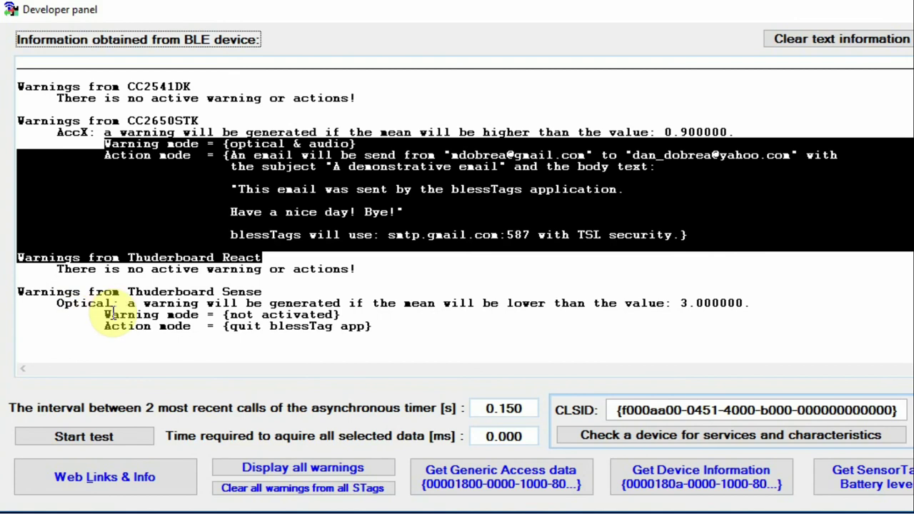
left_click_drag(54, 308, 321, 330)
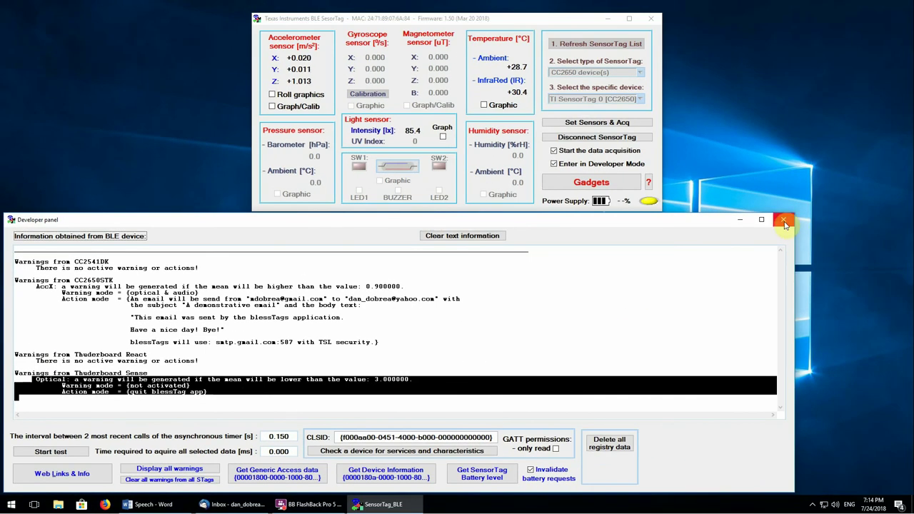
Uncheck 'Enter in Developer Mode' to turn off developer mode and close its panel.
left_click(784, 220)
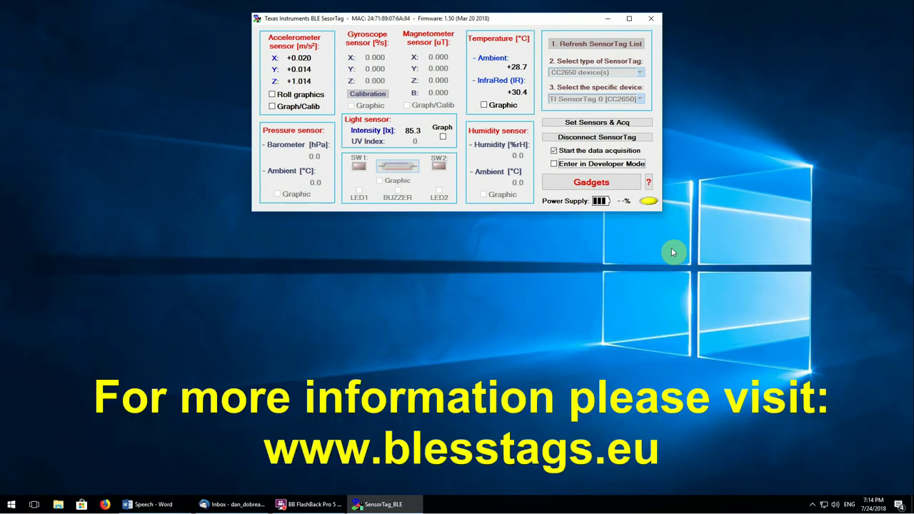